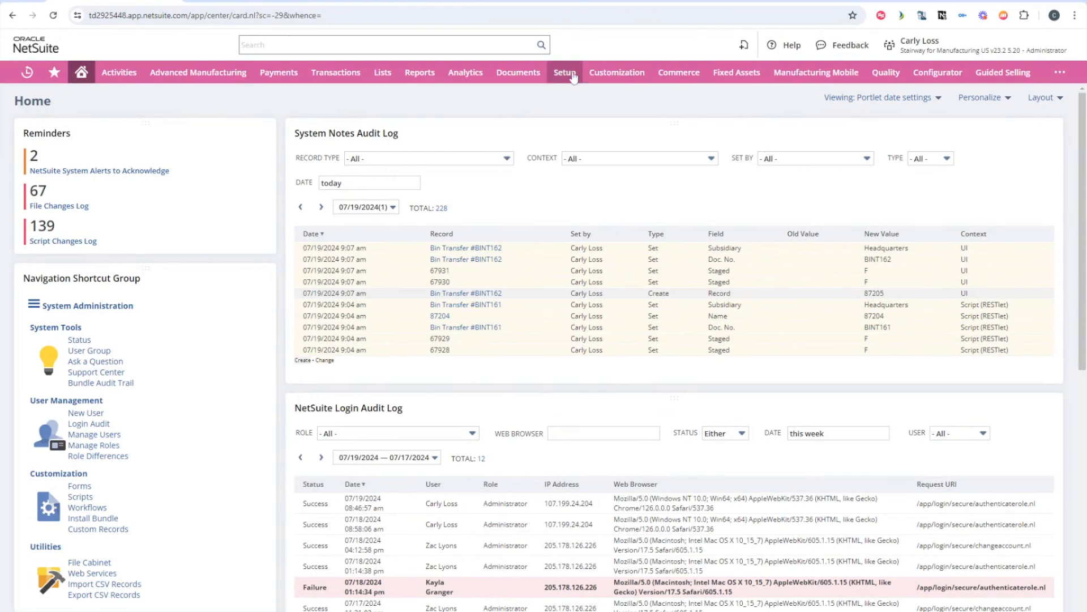
Open the company's list of locations from the company setup.
{"action": "mouse_move", "coordinate": [565, 72]}
{"action": "mouse_move", "coordinate": [580, 120]}
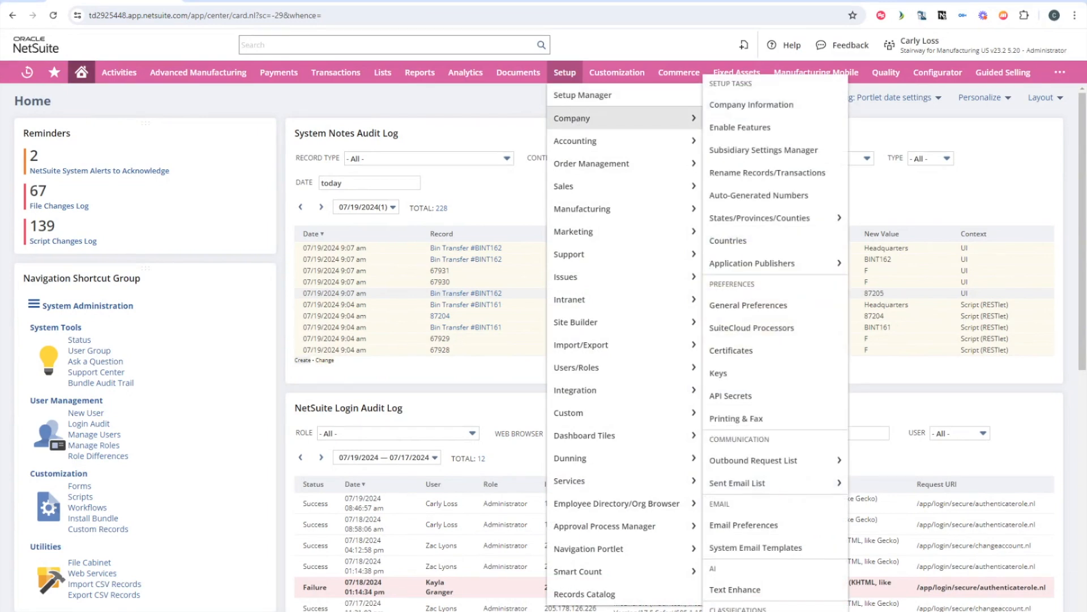
{"action": "scroll", "coordinate": [764, 498], "scroll_direction": "down", "scroll_amount": 3}
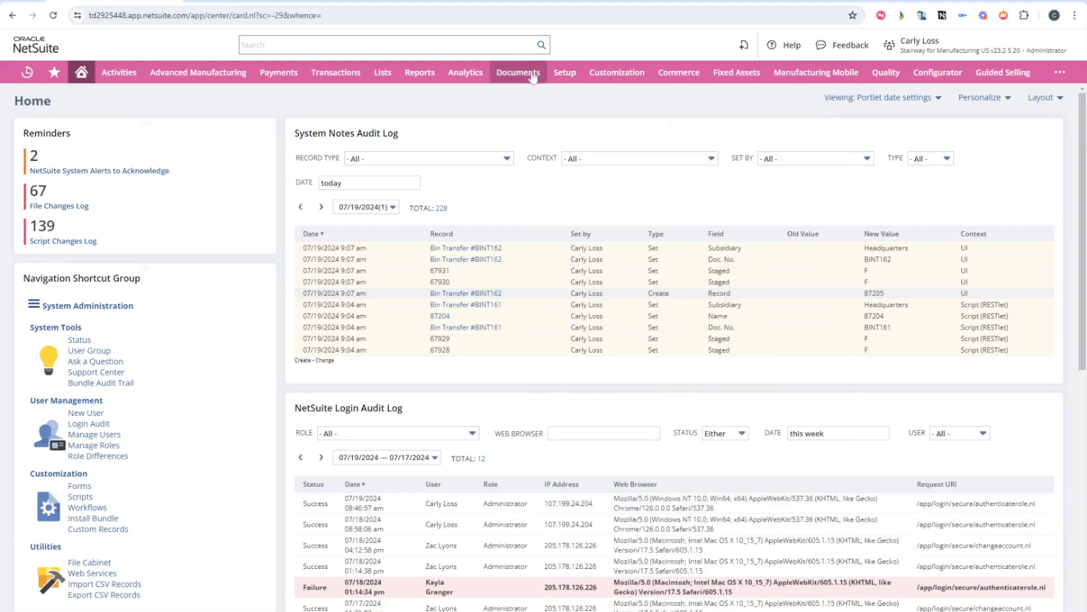
{"action": "scroll", "coordinate": [769, 372], "scroll_direction": "down", "scroll_amount": 2}
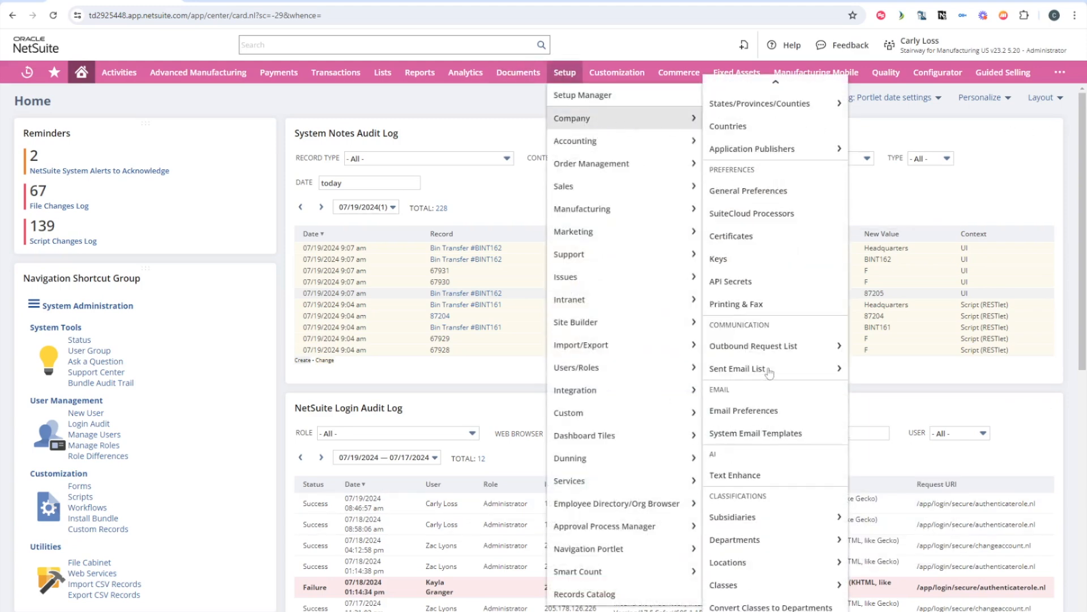
{"action": "scroll", "coordinate": [765, 397], "scroll_direction": "down", "scroll_amount": 2}
{"action": "left_click", "coordinate": [758, 453]}
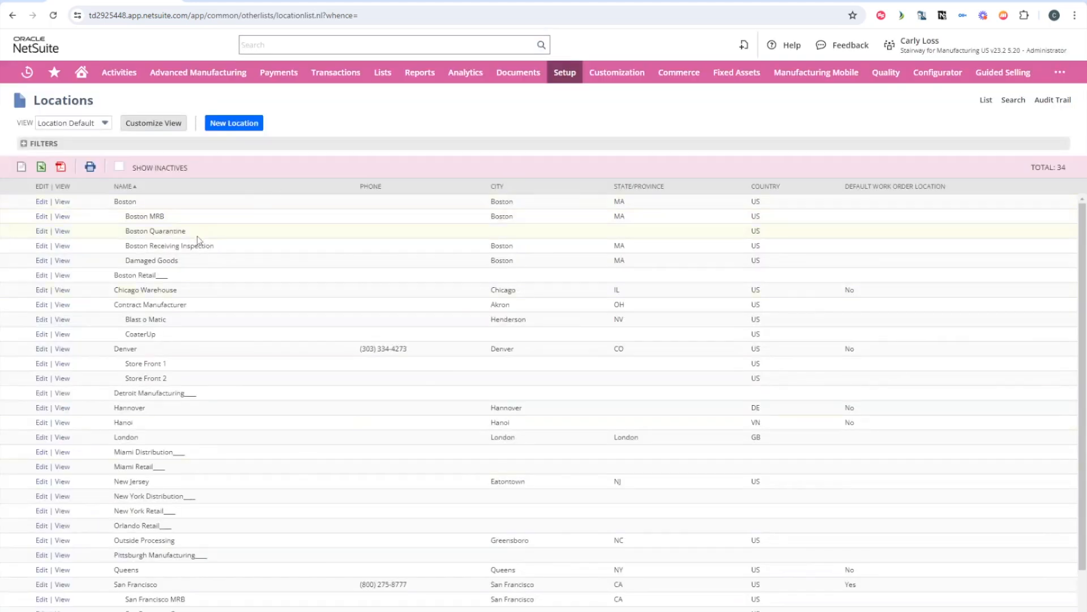
Open the Chicago Warehouse location record for editing.
{"action": "scroll", "coordinate": [193, 237], "scroll_direction": "down", "scroll_amount": 1}
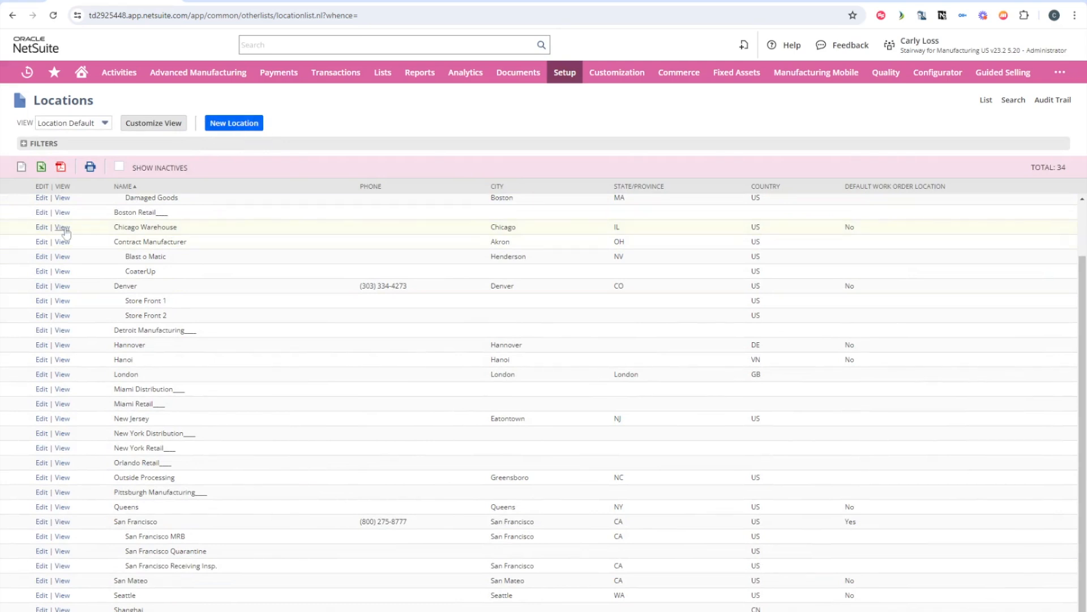
{"action": "left_click", "coordinate": [40, 227]}
{"action": "key", "text": "Tab"}
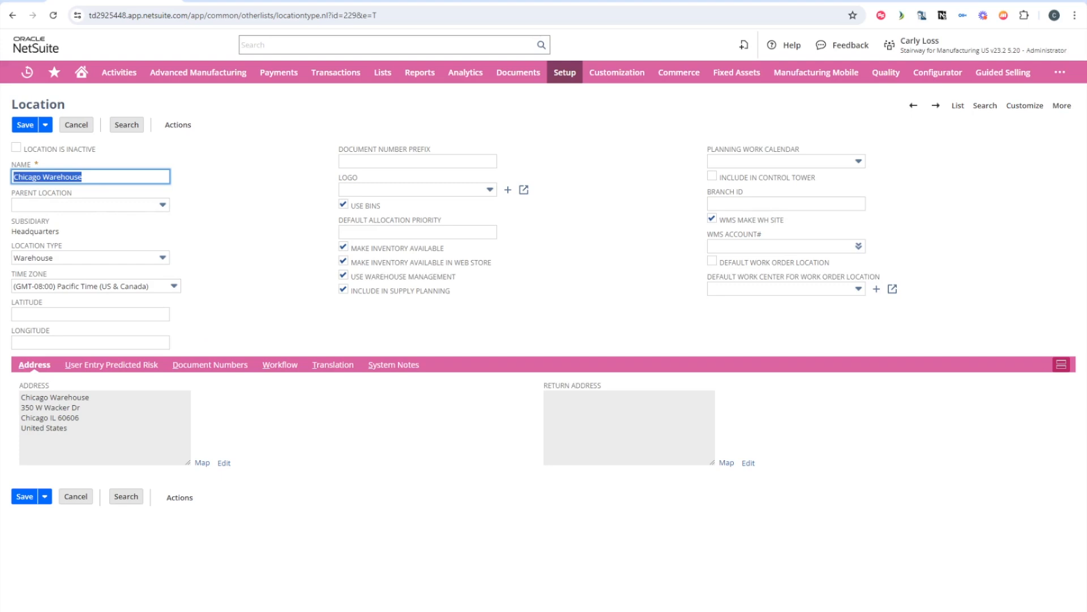
Review the Chicago Warehouse's parent location options, subsidiary, location type options and document number prefix field without changing them.
{"action": "left_click", "coordinate": [151, 207]}
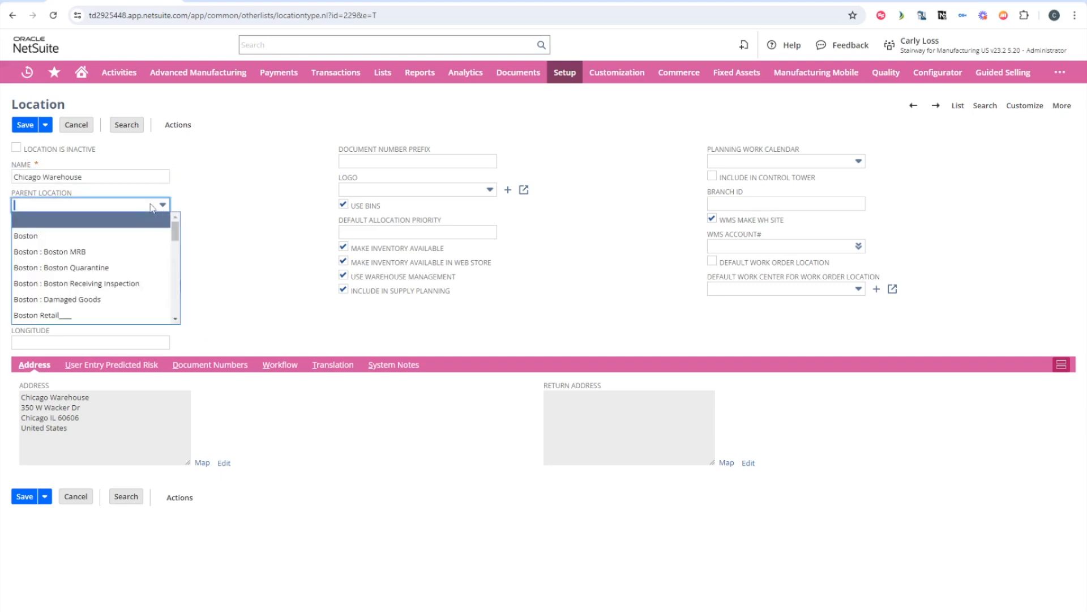
{"action": "left_click", "coordinate": [248, 223]}
{"action": "double_click", "coordinate": [35, 231]}
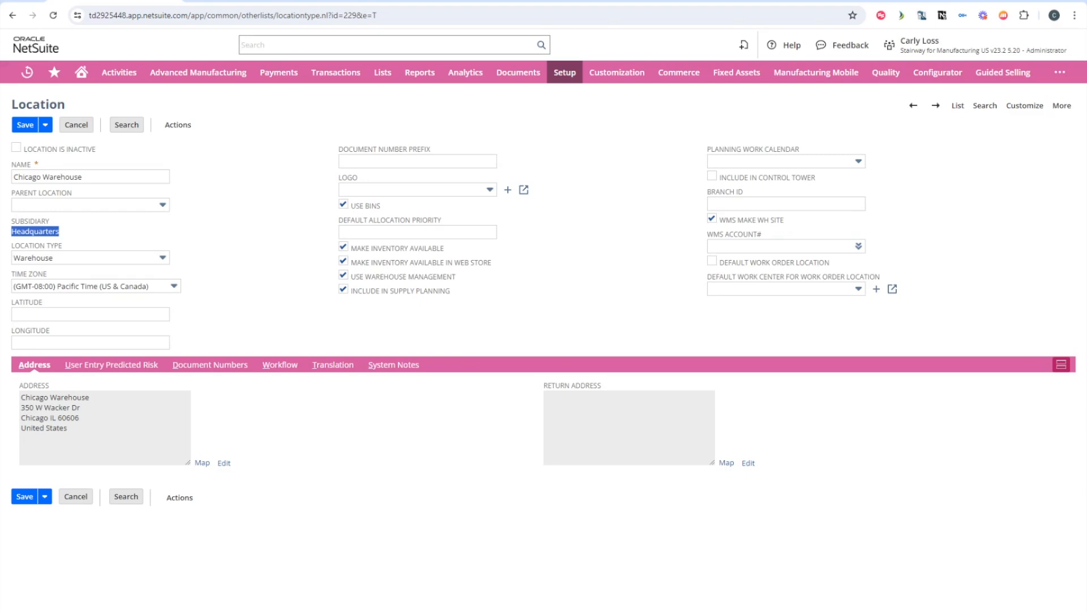
{"action": "left_click", "coordinate": [144, 261]}
{"action": "left_click", "coordinate": [248, 265]}
{"action": "left_click", "coordinate": [414, 161]}
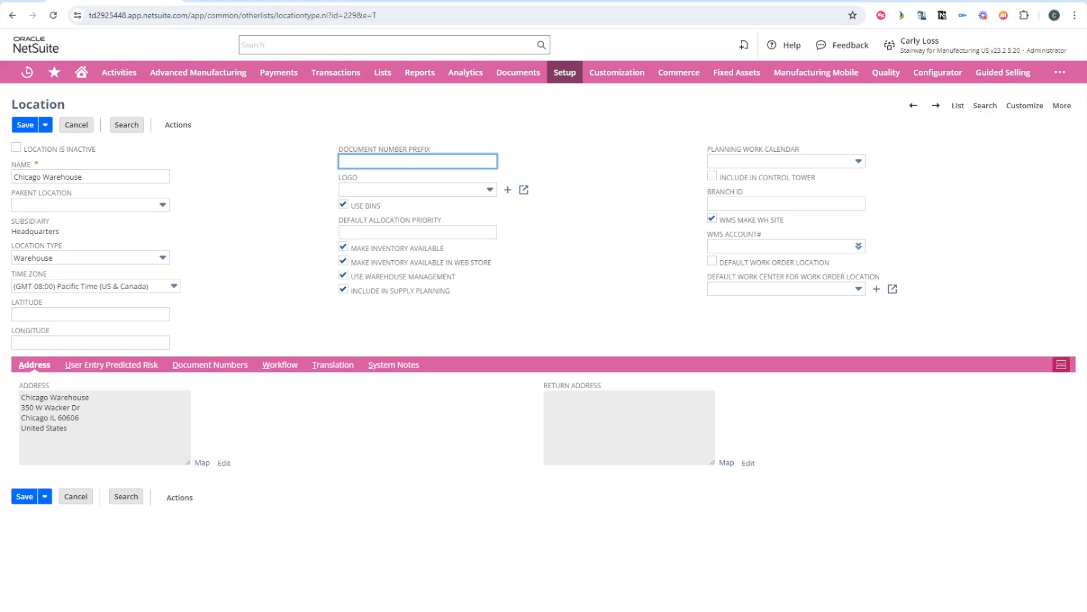
Search globally for pages matching "zone" and clear the search without opening a result.
{"action": "left_click", "coordinate": [260, 45]}
{"action": "type", "text": "Page: zone"}
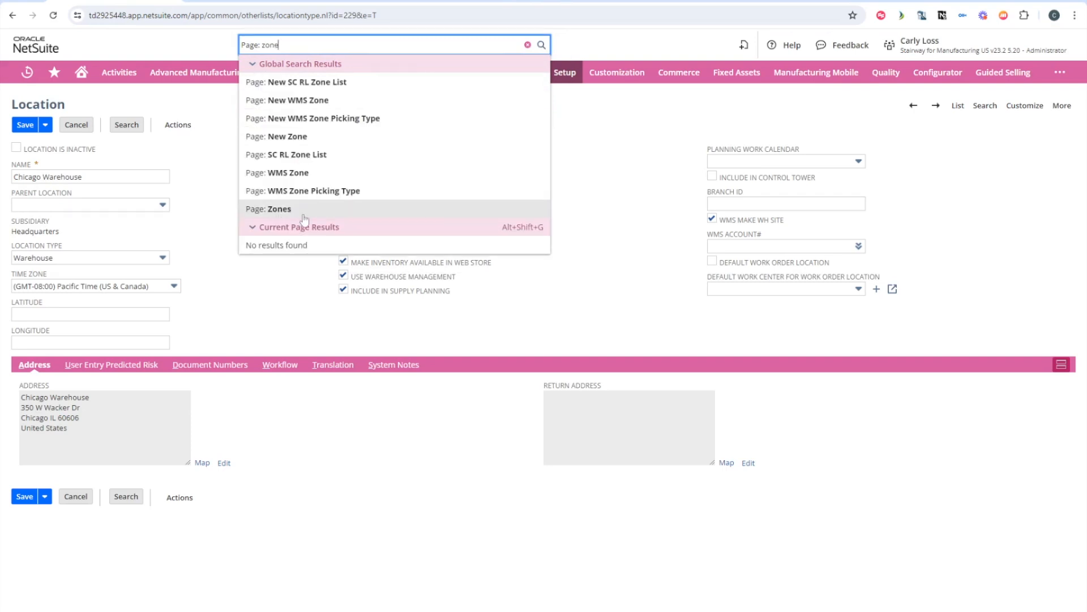
{"action": "left_click_drag", "start_coordinate": [241, 45], "coordinate": [279, 45]}
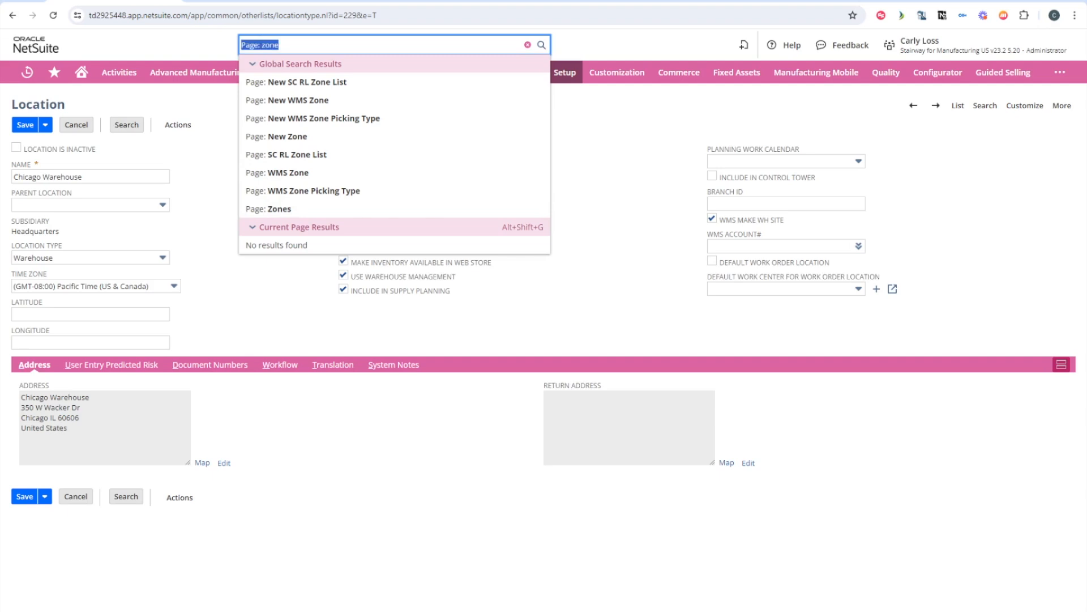
{"action": "key", "text": "BackSpace"}
Switch to the Zone list and examine the Chicago Warehouse staging zones and Zone C - Cold Storage.
{"action": "left_click", "coordinate": [391, 2]}
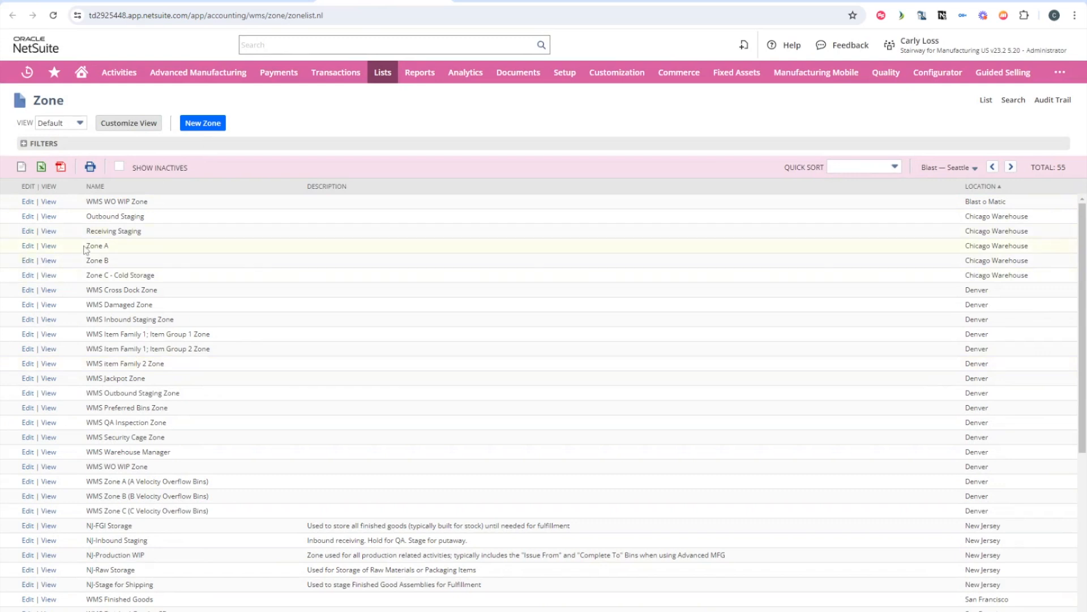
{"action": "left_click_drag", "start_coordinate": [86, 216], "coordinate": [153, 229]}
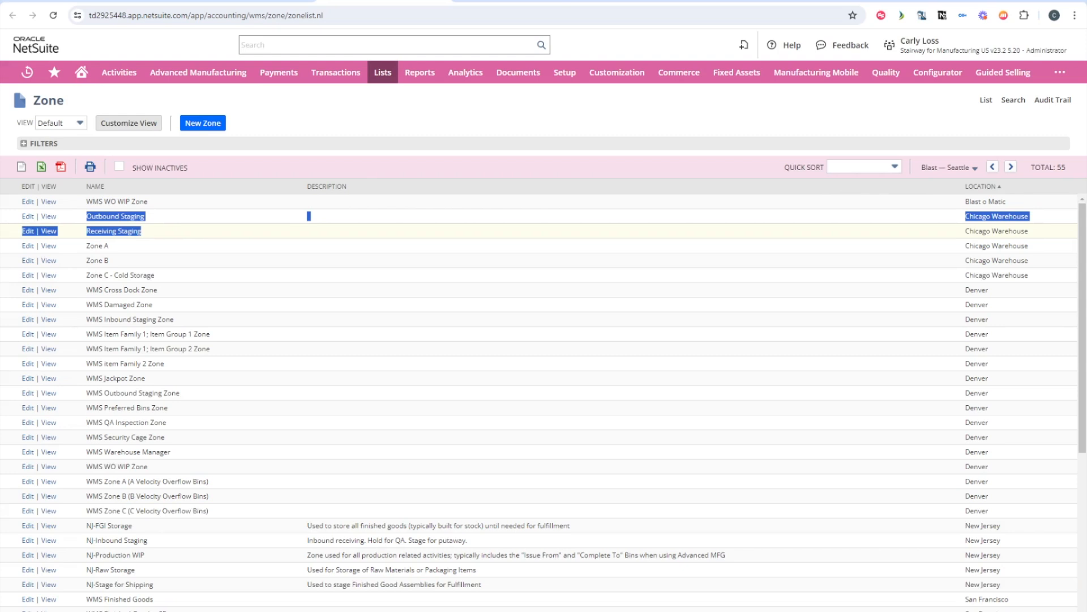
{"action": "left_click_drag", "start_coordinate": [165, 278], "coordinate": [85, 276]}
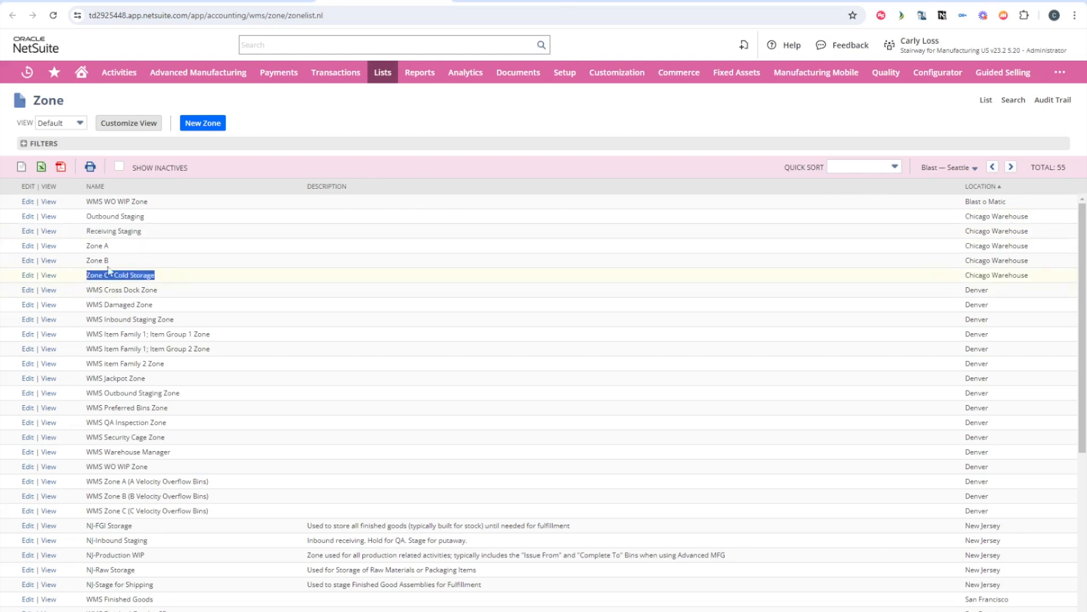
Set the description of Zone C - Cold Storage to "Cold Storage" and save the zone.
{"action": "left_click", "coordinate": [27, 276]}
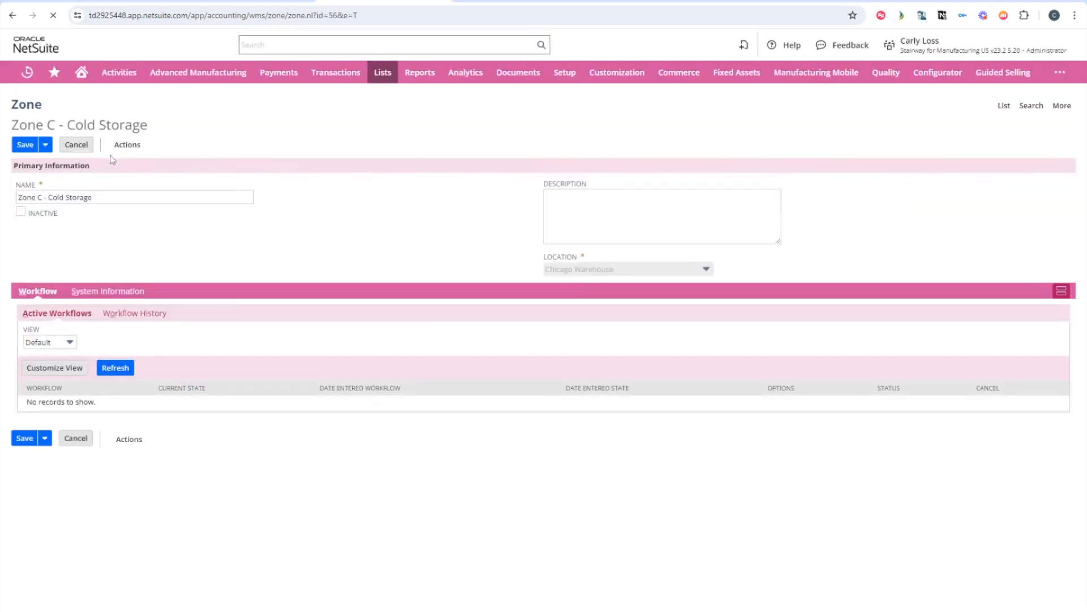
{"action": "left_click", "coordinate": [611, 195]}
{"action": "type", "text": "Cold Storage"}
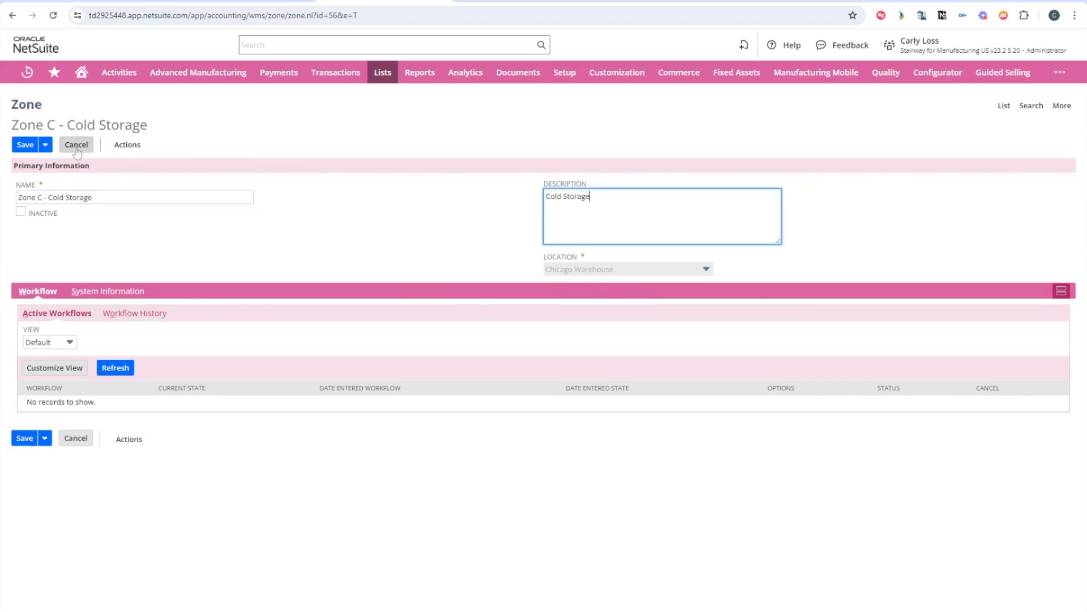
{"action": "left_click", "coordinate": [20, 146]}
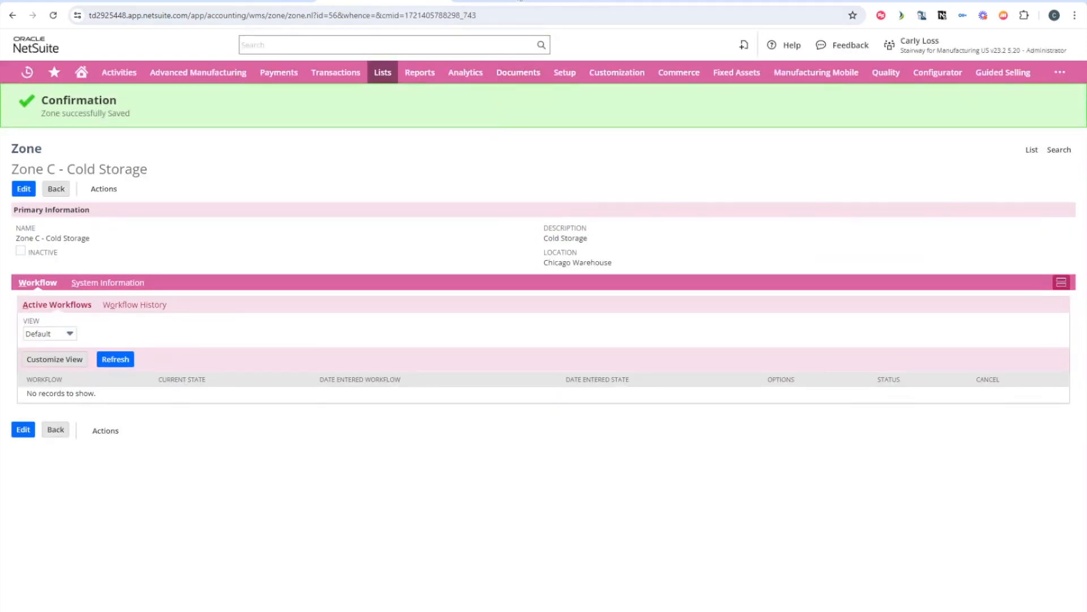
Switch to the WMS Zone List, examine the name of the Outbound Staging record, and leave it without saving.
{"action": "left_click", "coordinate": [518, 2]}
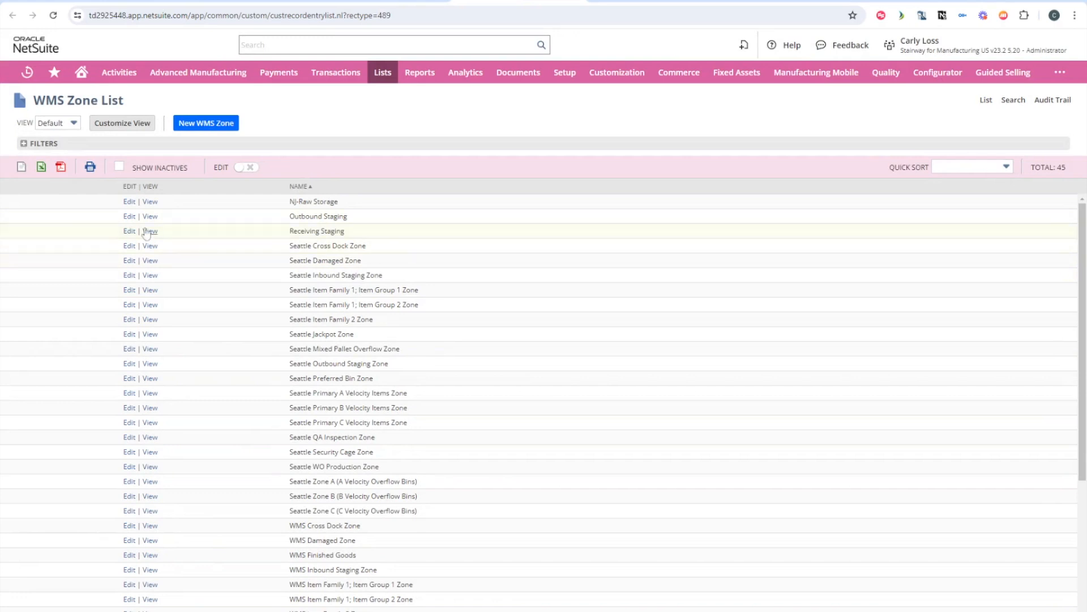
{"action": "left_click", "coordinate": [129, 216]}
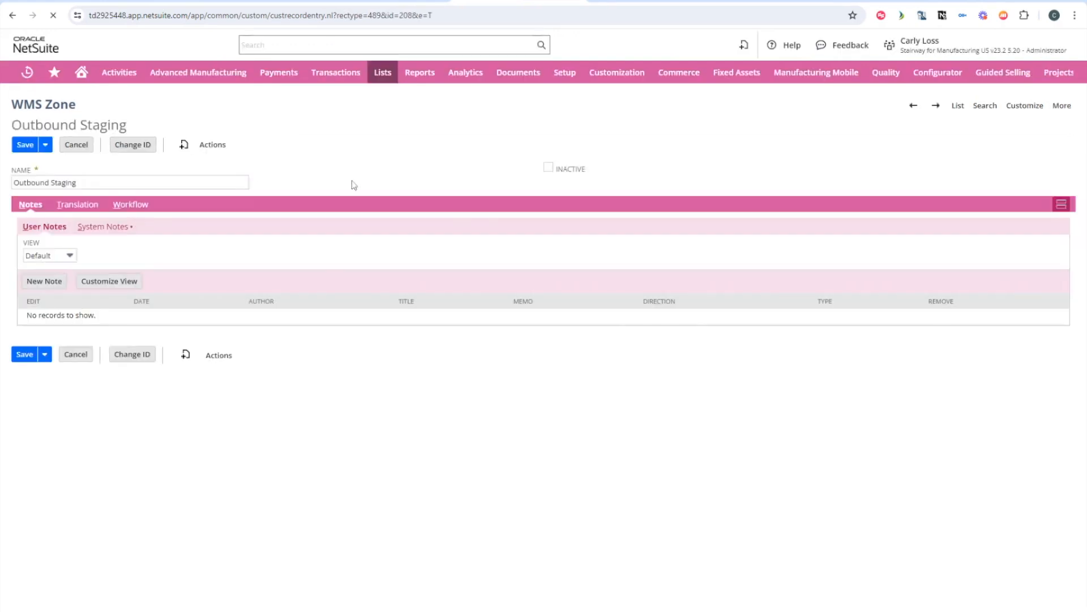
{"action": "left_click_drag", "start_coordinate": [139, 183], "coordinate": [1, 177]}
{"action": "left_click", "coordinate": [436, 158]}
{"action": "left_click", "coordinate": [67, 146]}
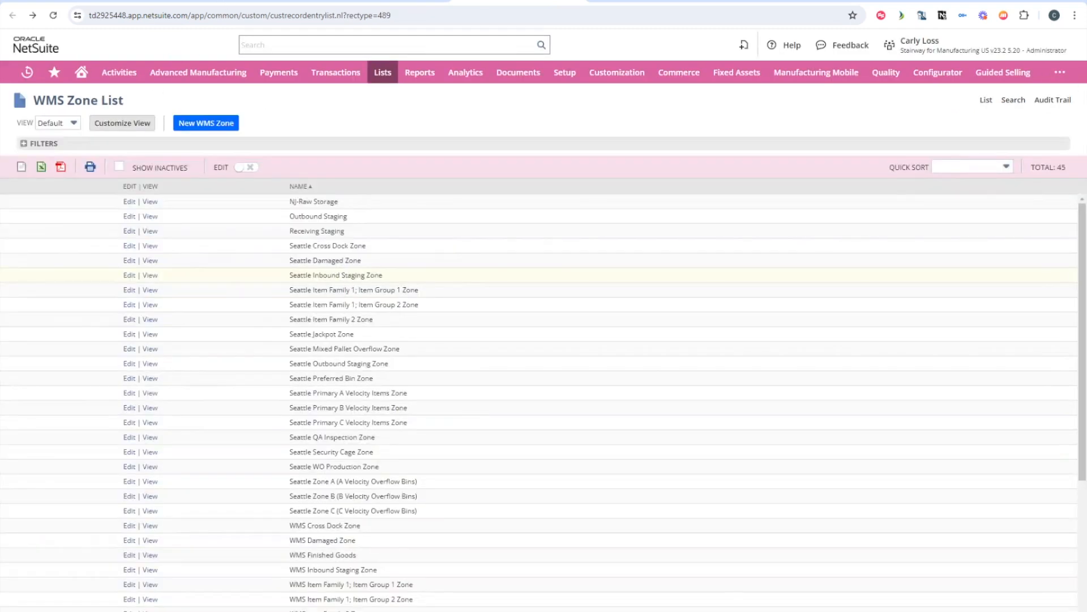
Switch to the bins page and open the Bins list from the supply chain lists.
{"action": "left_click", "coordinate": [241, 1]}
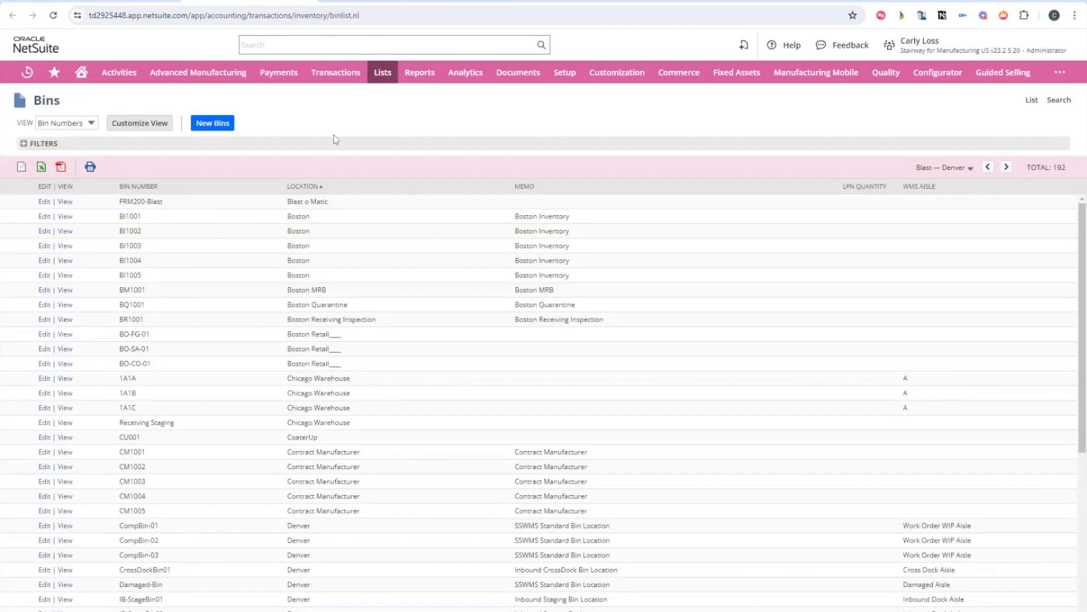
{"action": "mouse_move", "coordinate": [385, 81]}
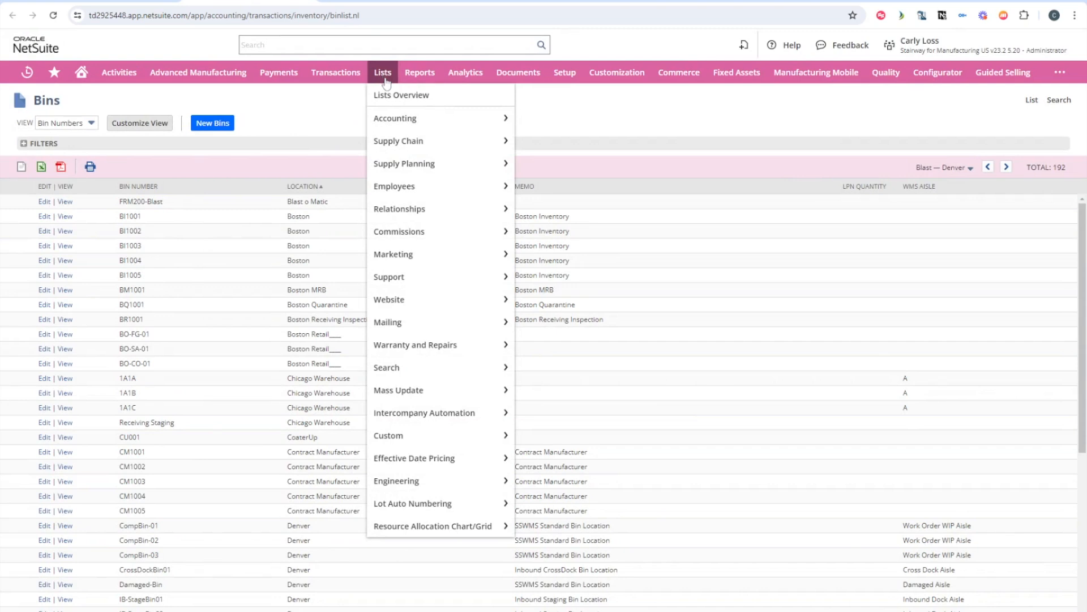
{"action": "mouse_move", "coordinate": [409, 142]}
{"action": "mouse_move", "coordinate": [555, 190]}
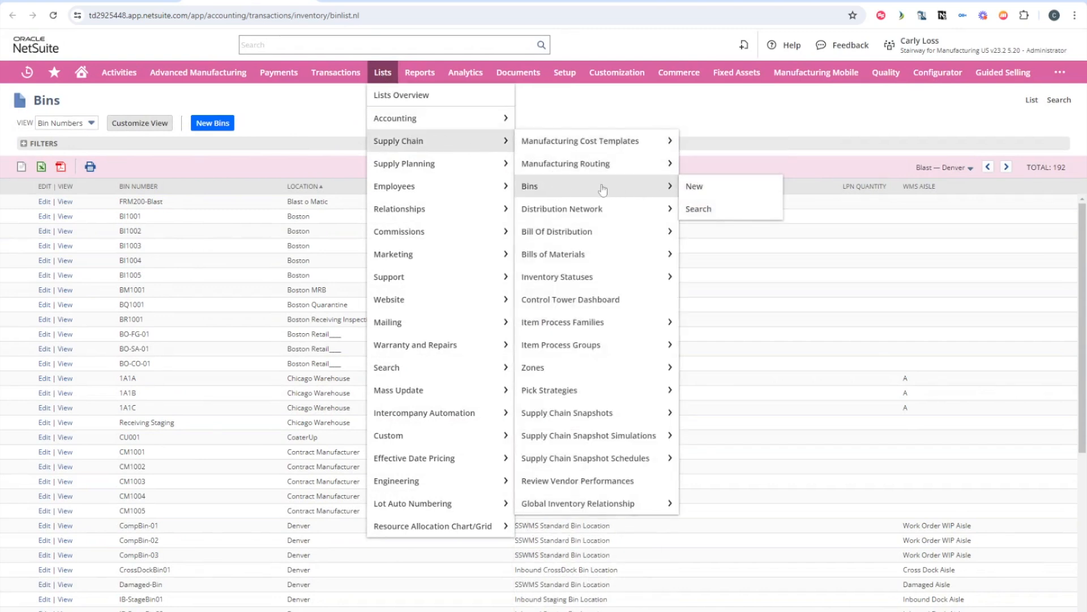
{"action": "left_click", "coordinate": [545, 187]}
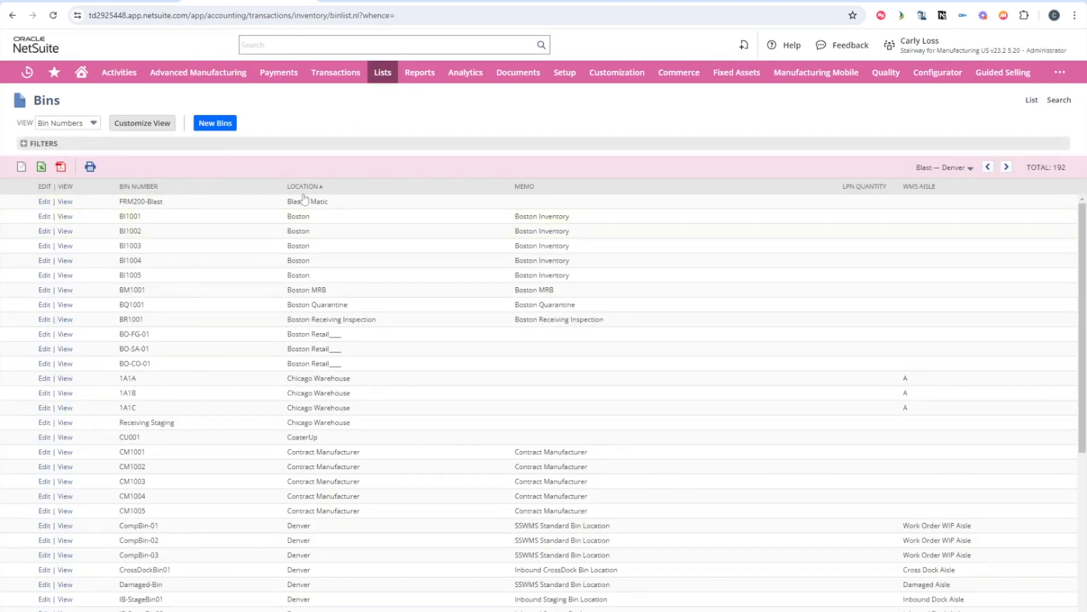
Expand the Bins list filters, open Chicago Warehouse bin 1A1C for editing and highlight its bin number.
{"action": "left_click", "coordinate": [162, 145]}
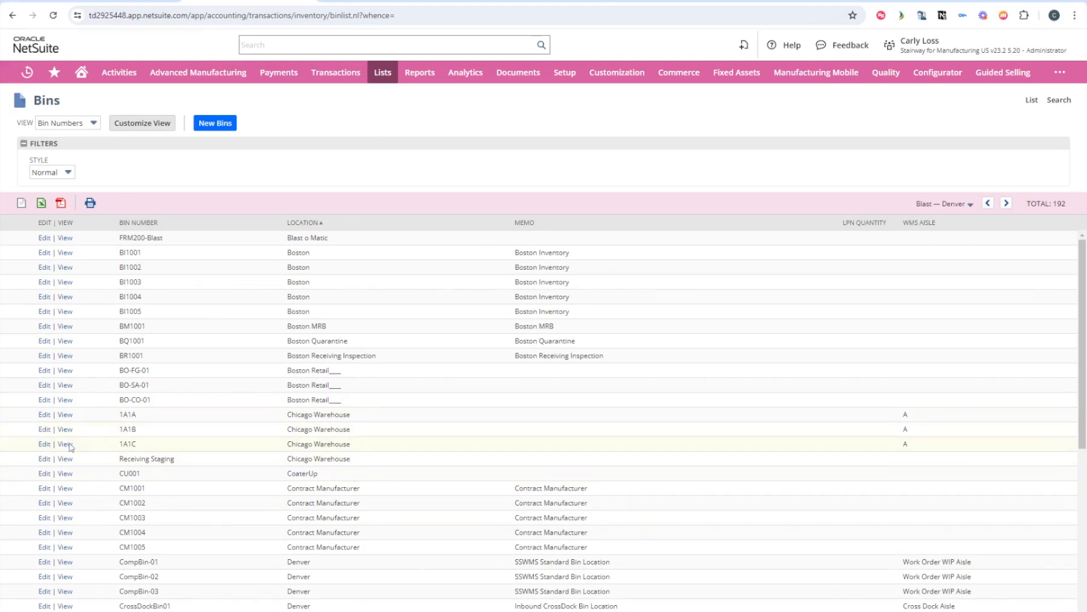
{"action": "left_click", "coordinate": [46, 444]}
{"action": "left_click", "coordinate": [101, 161]}
{"action": "left_click_drag", "start_coordinate": [101, 162], "coordinate": [4, 166]}
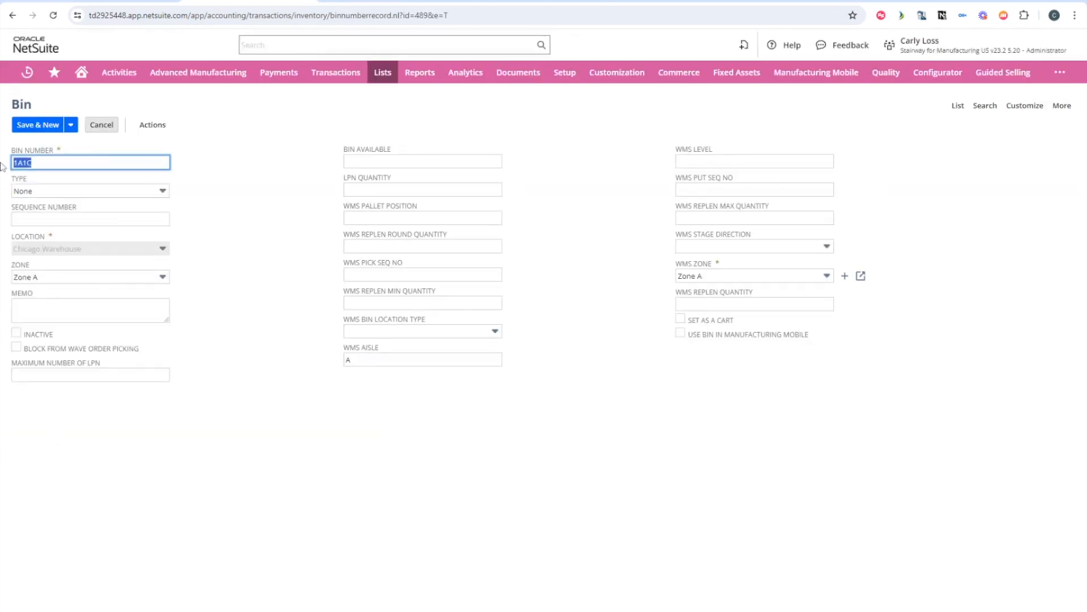
Review the bin's type options, sequence number field and location without changing them.
{"action": "left_click", "coordinate": [59, 191]}
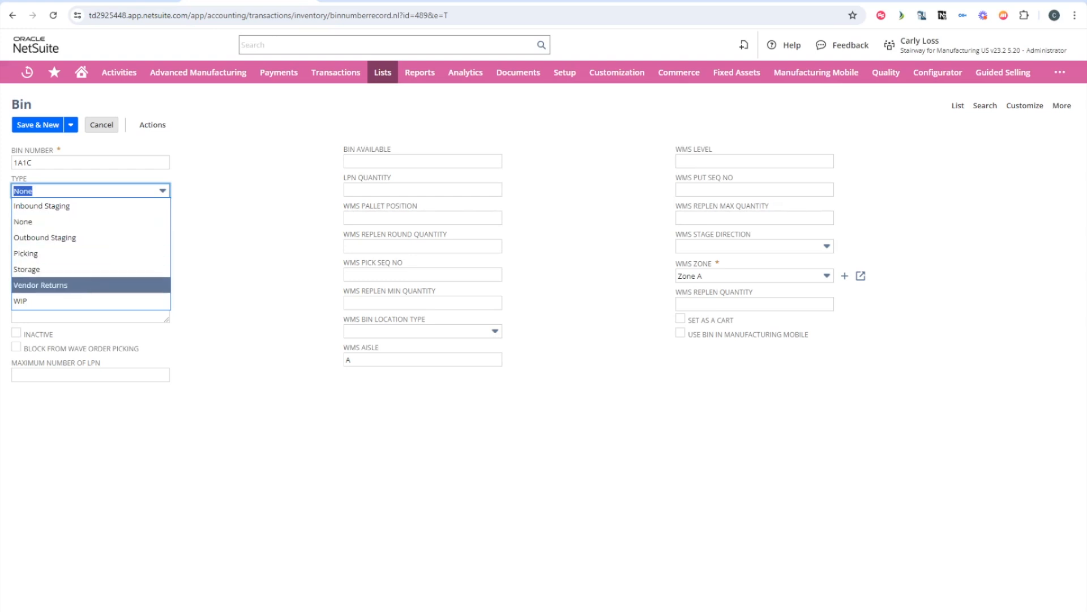
{"action": "left_click", "coordinate": [252, 236]}
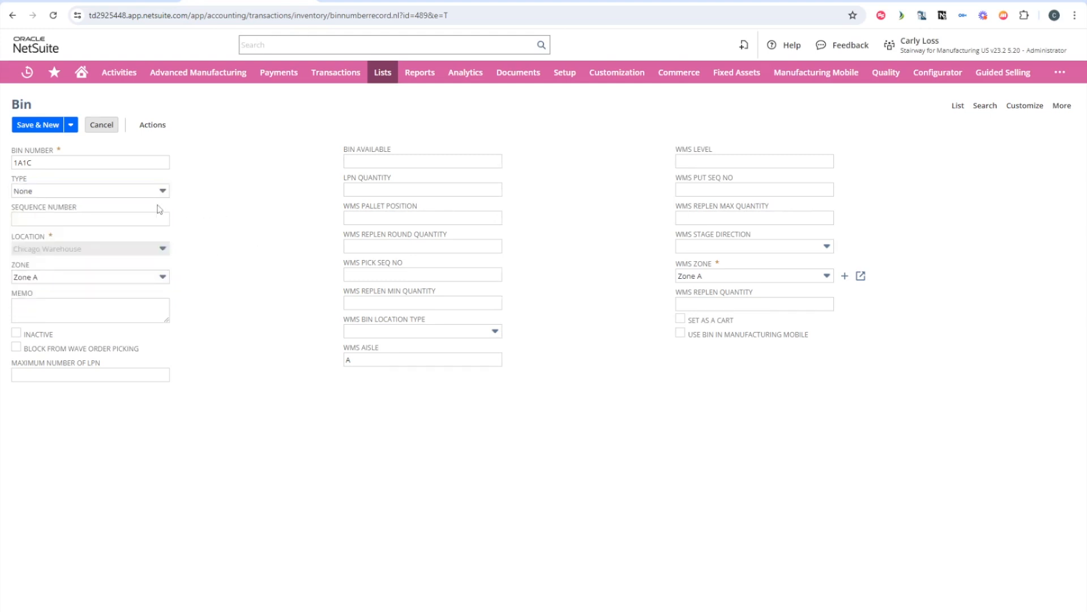
{"action": "left_click", "coordinate": [142, 219]}
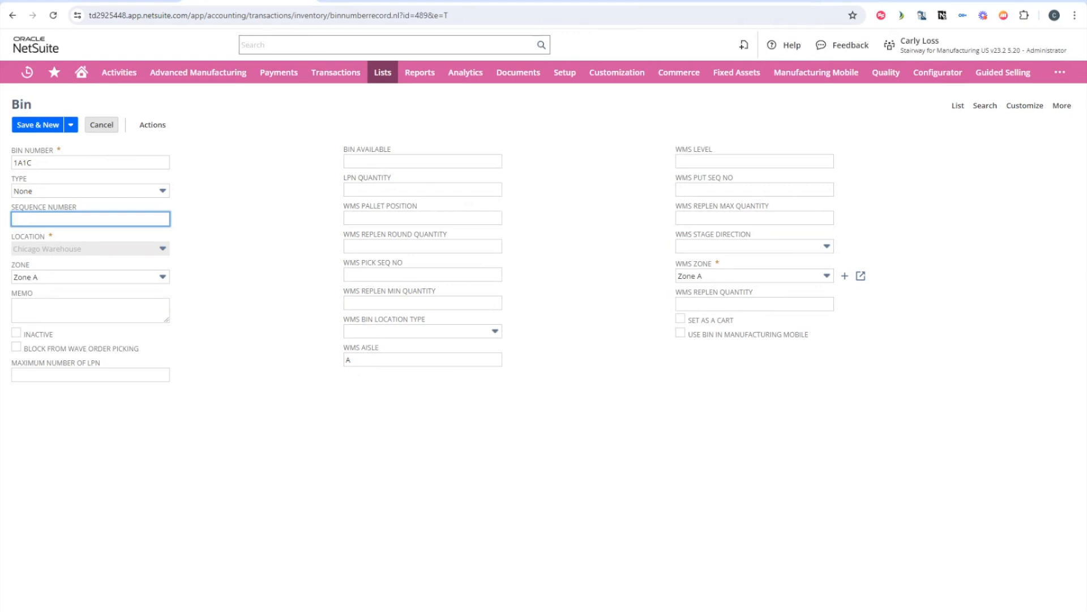
{"action": "double_click", "coordinate": [87, 250]}
{"action": "left_click", "coordinate": [91, 249]}
{"action": "left_click", "coordinate": [207, 254]}
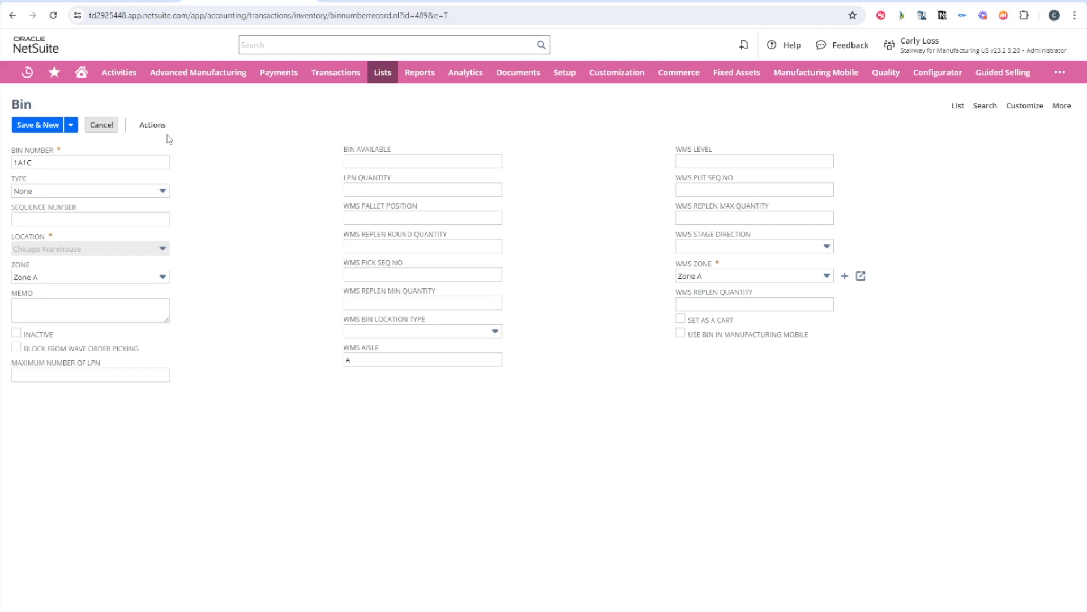
Review the zone options available for the bin and its memo field, keeping the assigned zone.
{"action": "left_click", "coordinate": [85, 277]}
{"action": "left_click", "coordinate": [236, 315]}
{"action": "left_click", "coordinate": [45, 277]}
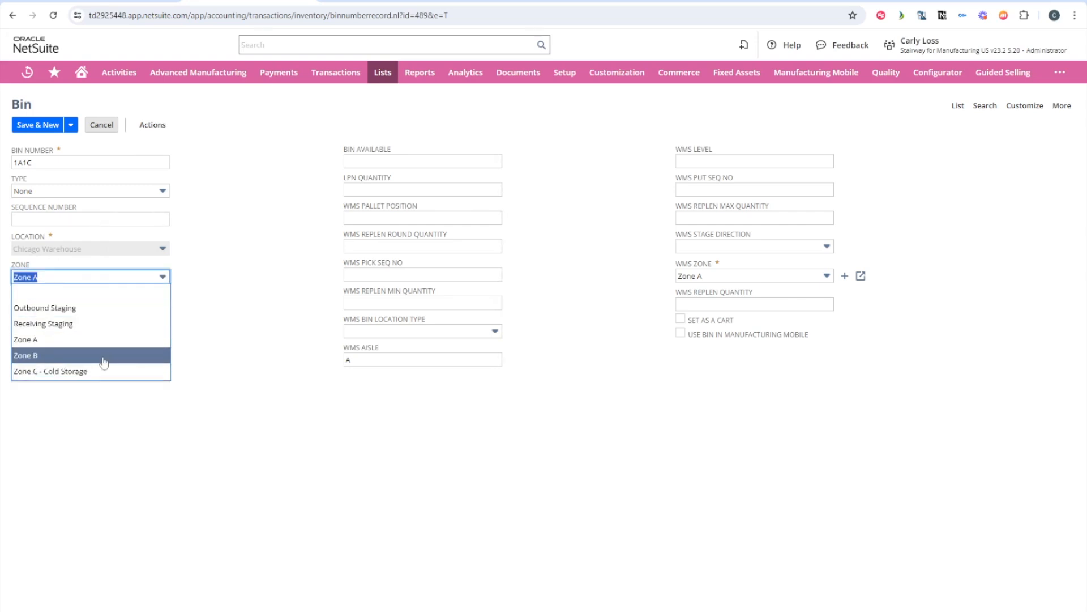
{"action": "left_click", "coordinate": [195, 331]}
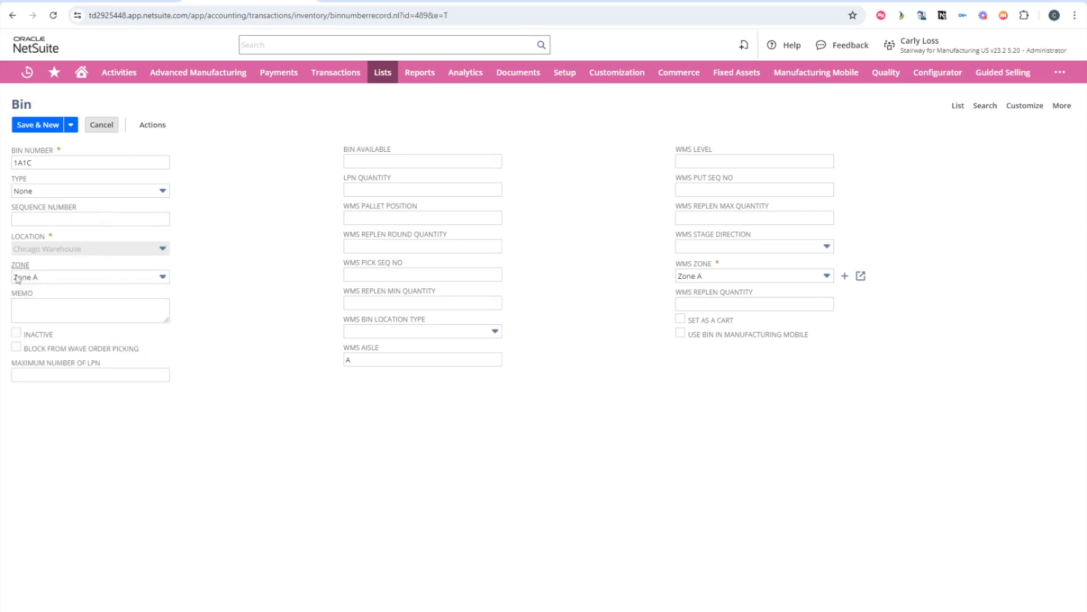
{"action": "left_click", "coordinate": [64, 305]}
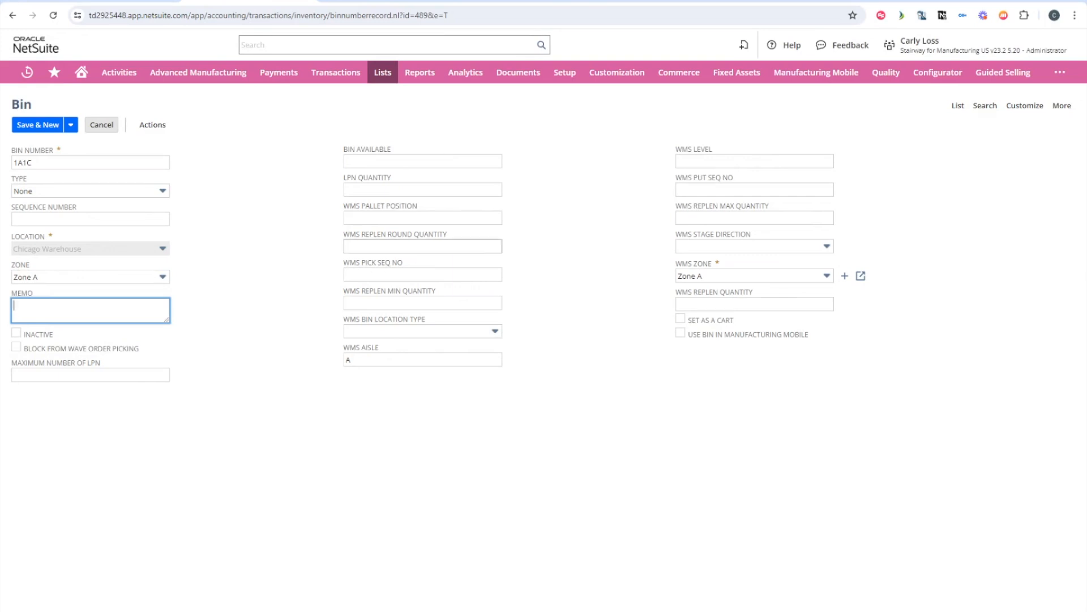
Review the bin's WMS pallet position and replen round quantity fields and the WMS bin location type options.
{"action": "left_click", "coordinate": [396, 217]}
{"action": "key", "text": "Tab"}
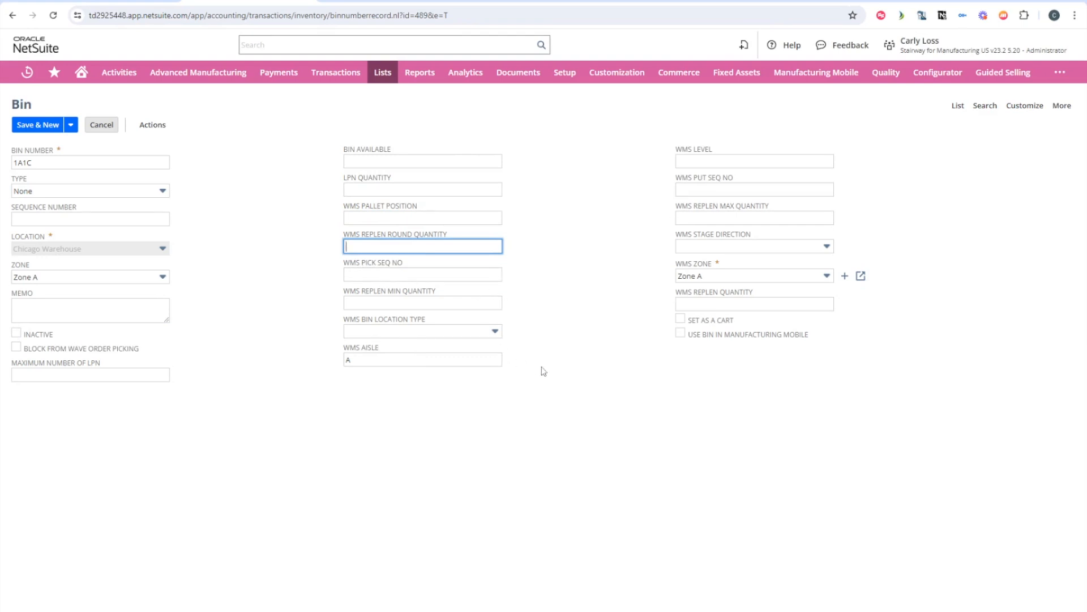
{"action": "left_click", "coordinate": [430, 334]}
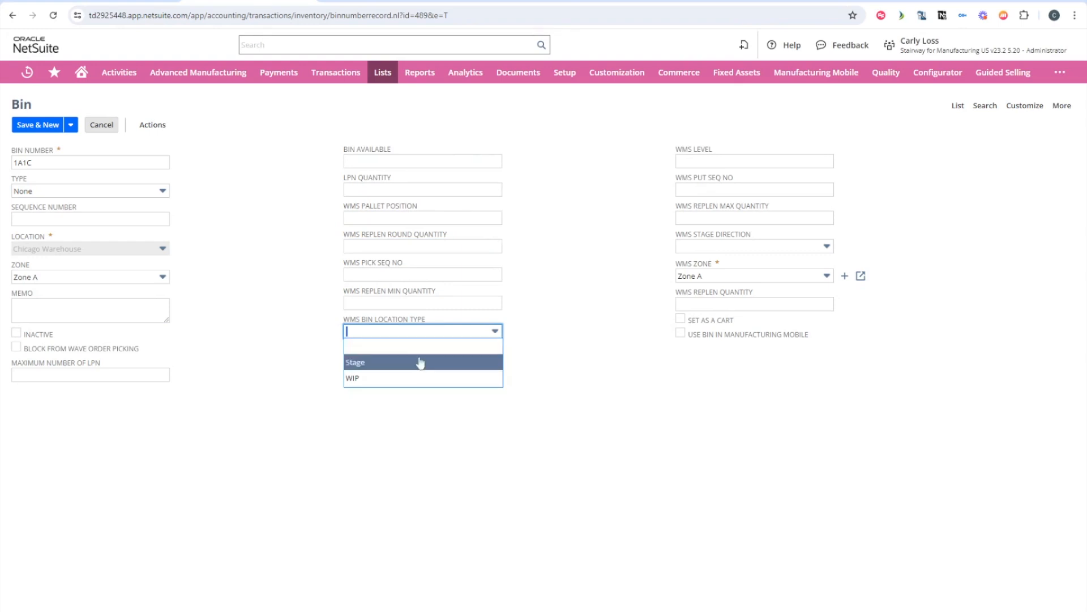
{"action": "left_click", "coordinate": [565, 374]}
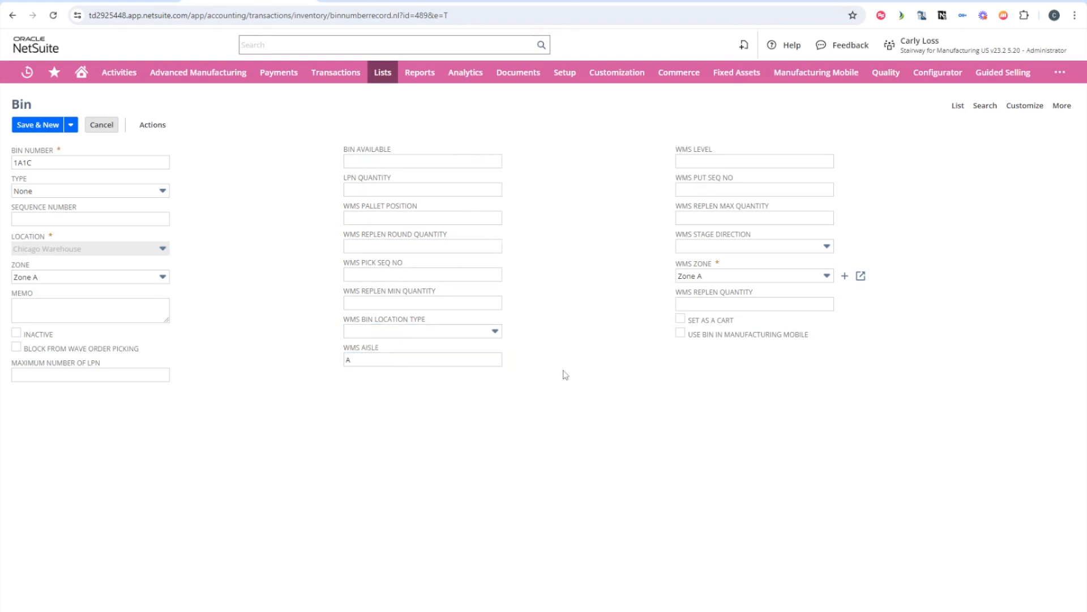
Review the bin's WMS aisle and level fields and the options for WMS stage direction and WMS zone.
{"action": "left_click", "coordinate": [421, 358]}
{"action": "left_click", "coordinate": [753, 161]}
{"action": "left_click", "coordinate": [743, 247]}
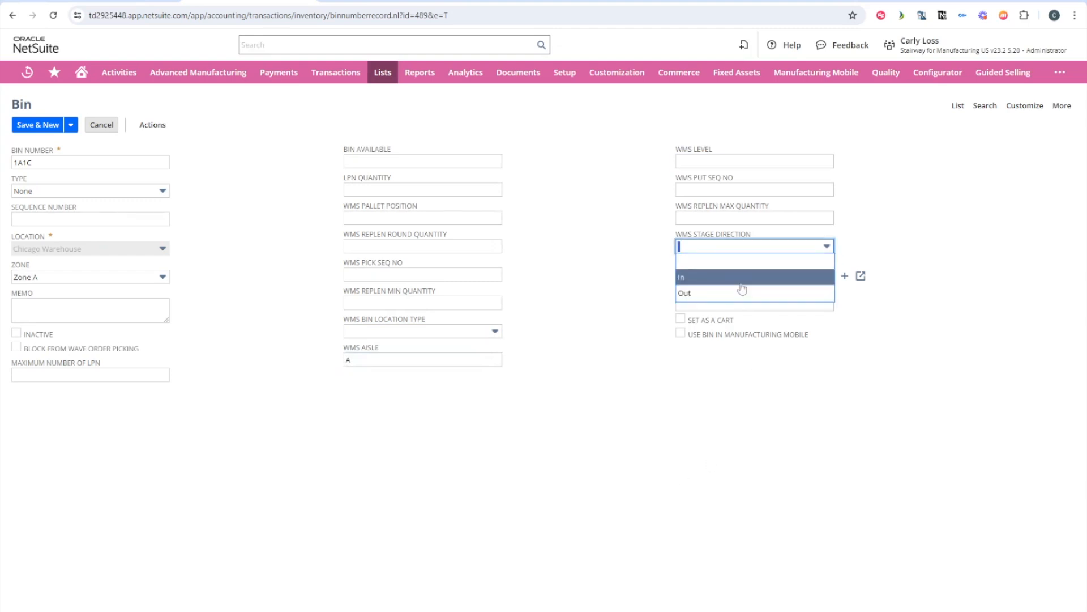
{"action": "left_click", "coordinate": [660, 323]}
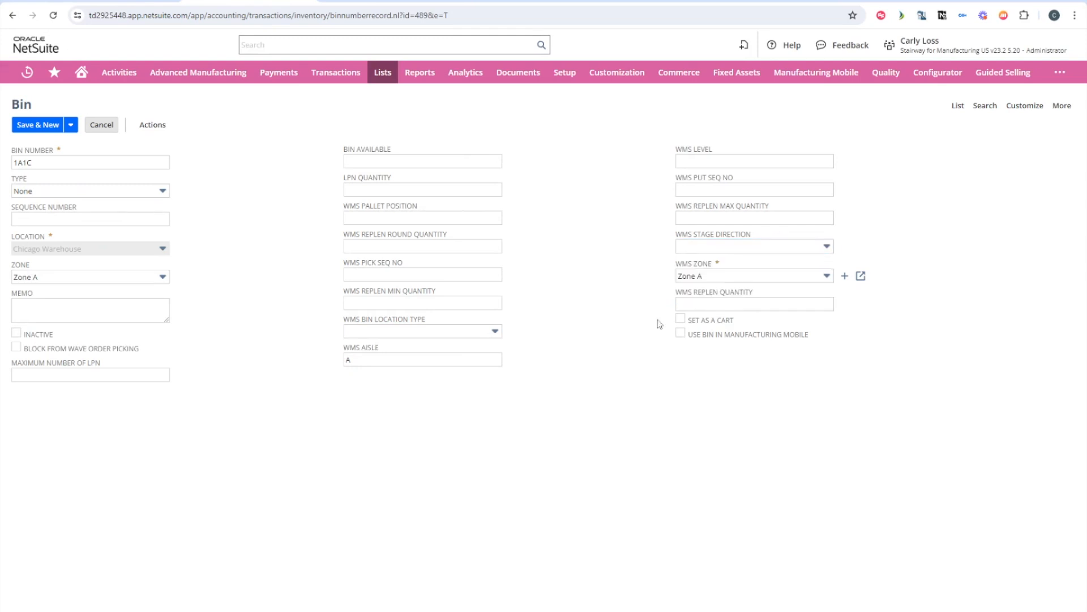
{"action": "left_click", "coordinate": [748, 276]}
{"action": "scroll", "coordinate": [754, 340], "scroll_direction": "up", "scroll_amount": 5}
{"action": "scroll", "coordinate": [753, 340], "scroll_direction": "down", "scroll_amount": 4}
{"action": "left_click", "coordinate": [986, 355]}
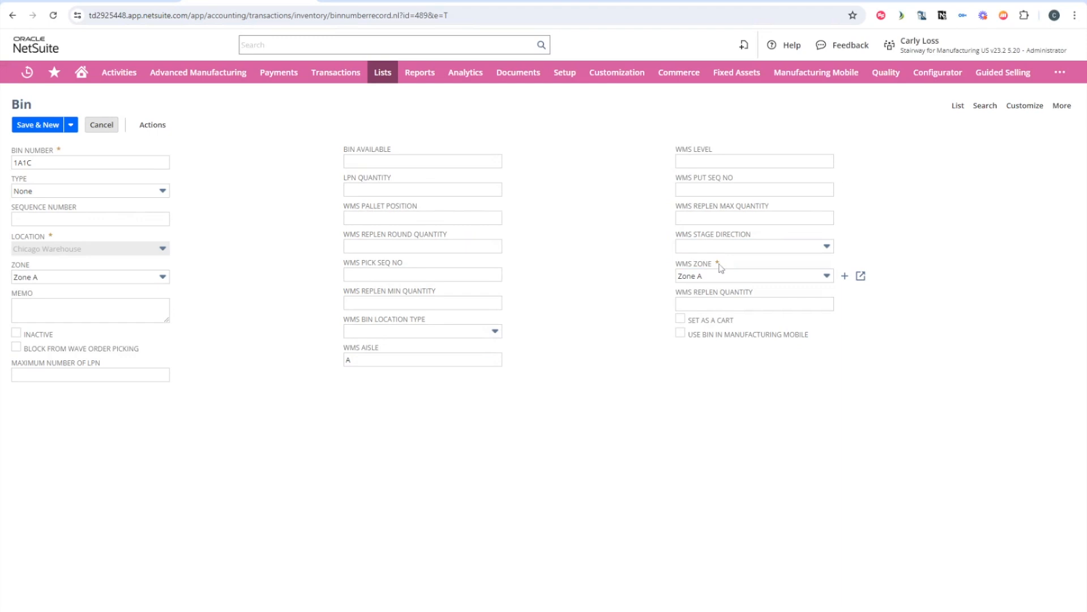